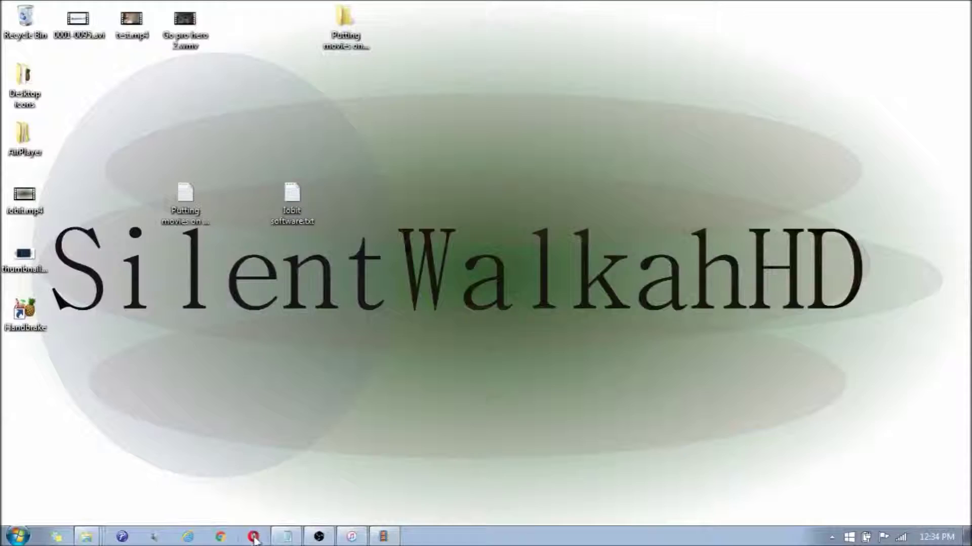
Open Opera in a fresh tab and search Google for 'handbrake'
left_click(254, 537)
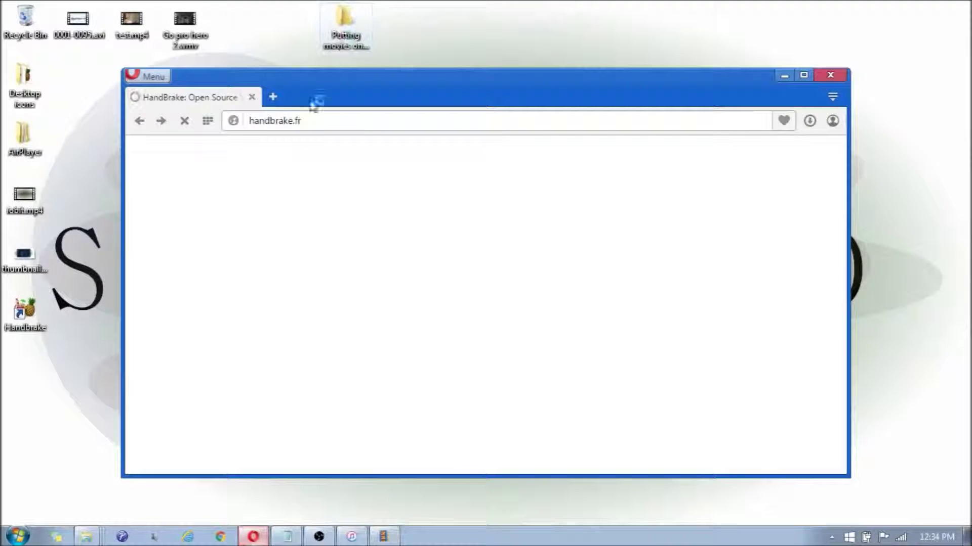
left_click(273, 97)
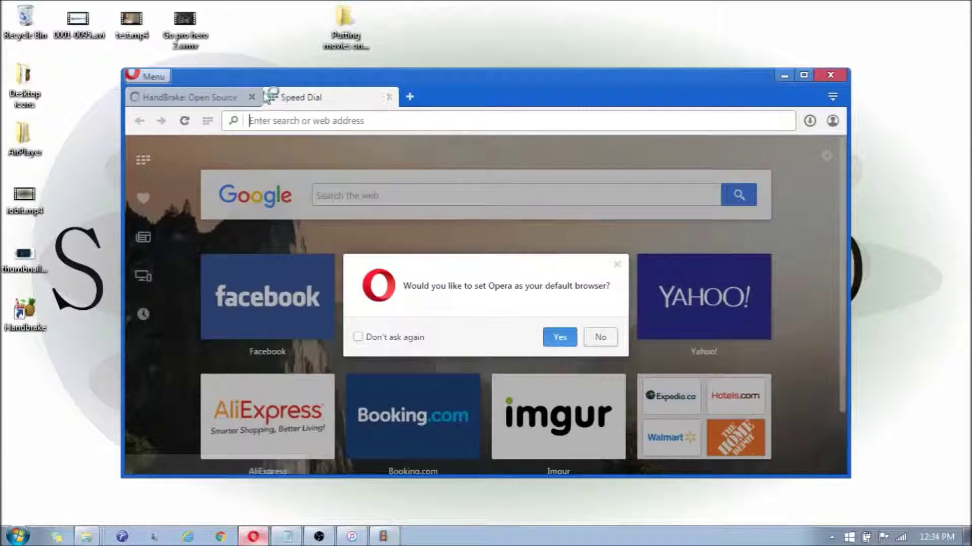
left_click(252, 98)
left_click(278, 120)
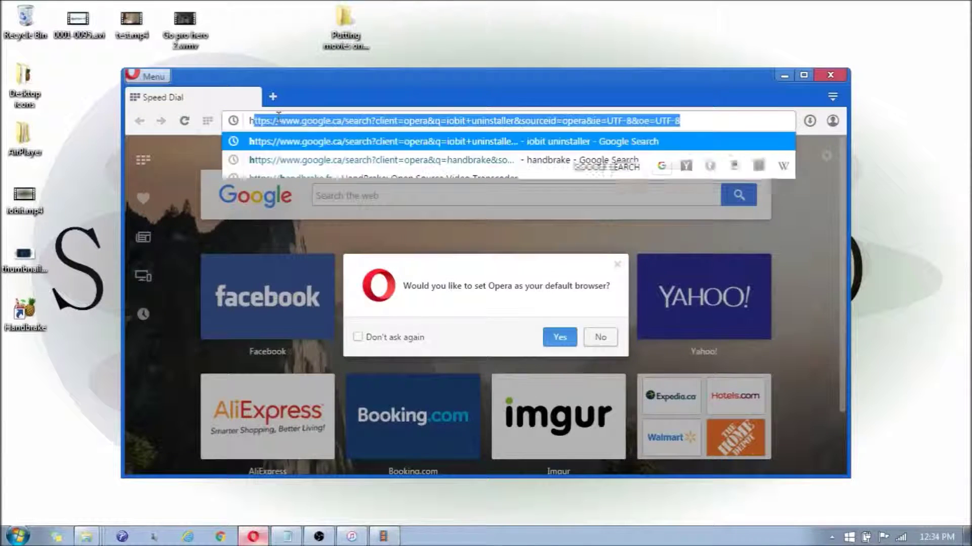
type("handbrake")
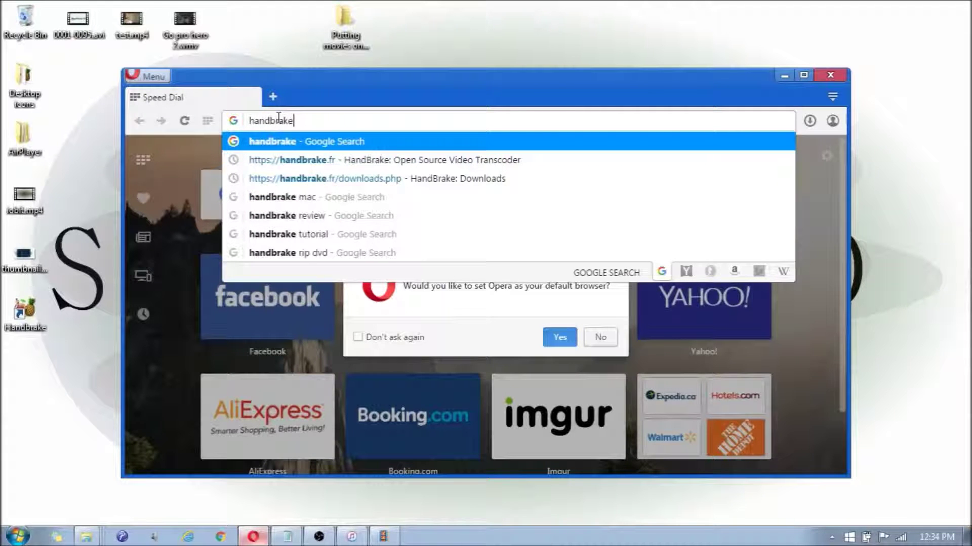
key("Return")
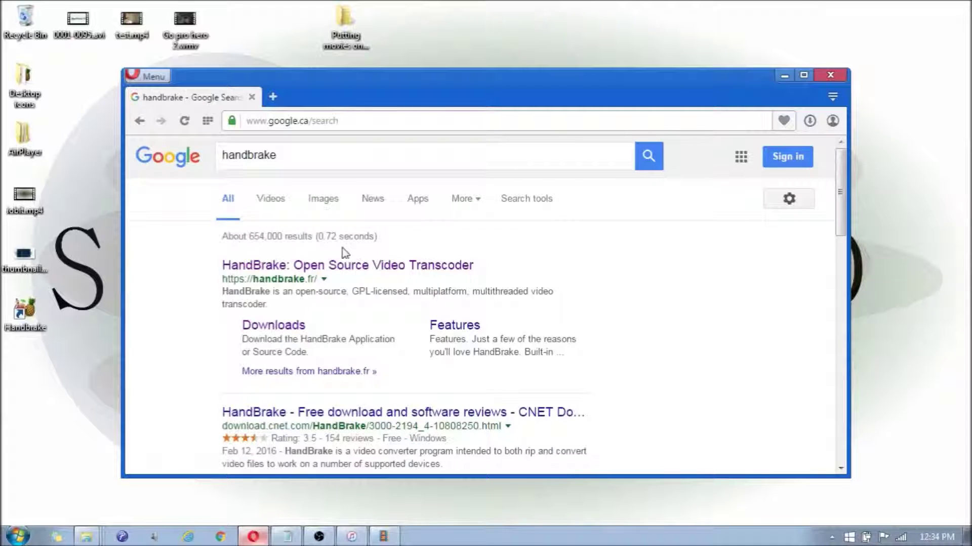
Go to HandBrake's Downloads page and download the 64-bit Windows installer
left_click(283, 327)
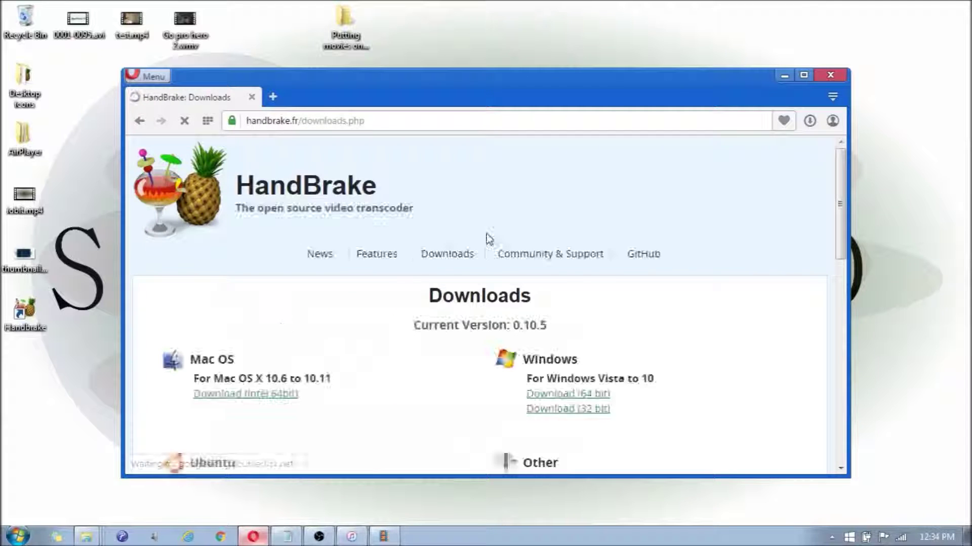
scroll(488, 238, "down", 2)
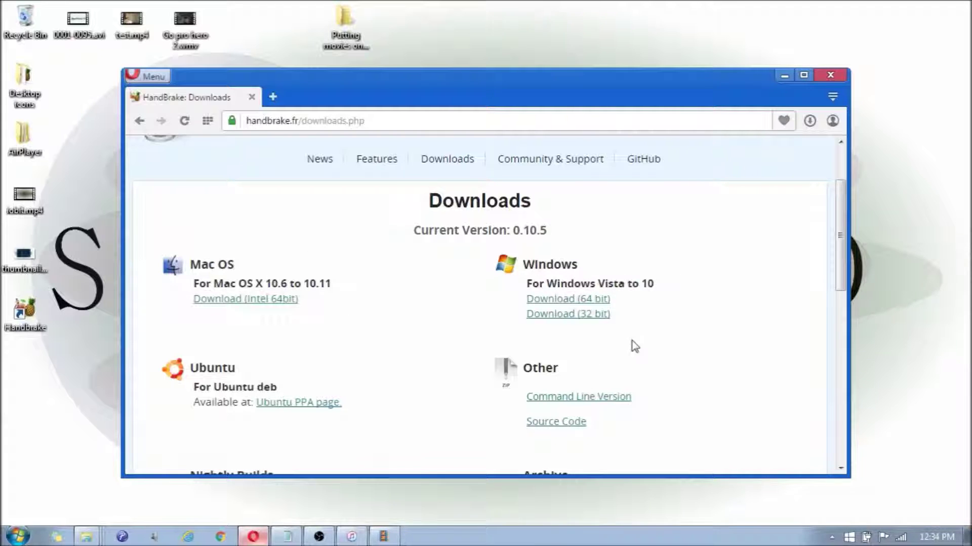
left_click(589, 303)
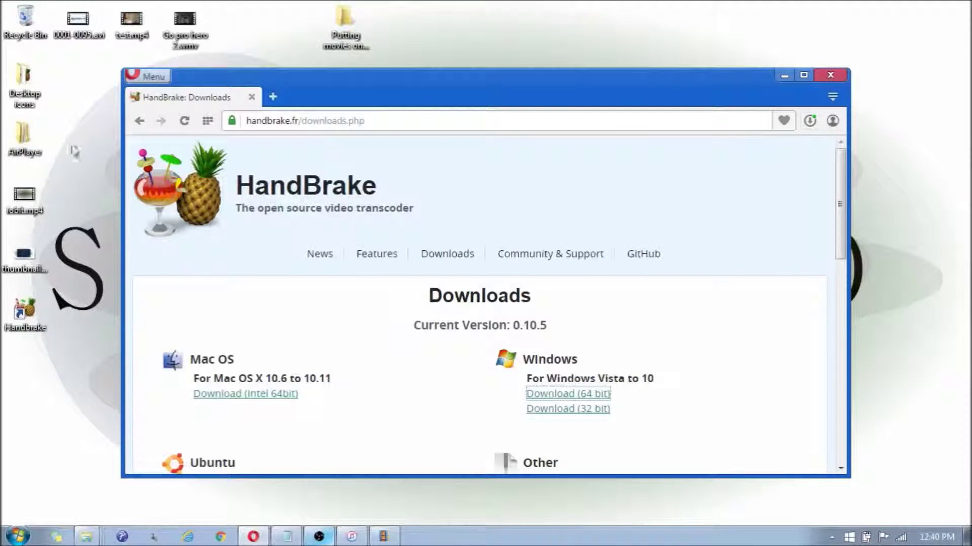
Run the downloaded HandBrake installer from the Downloads folder in Explorer
double_click(26, 89)
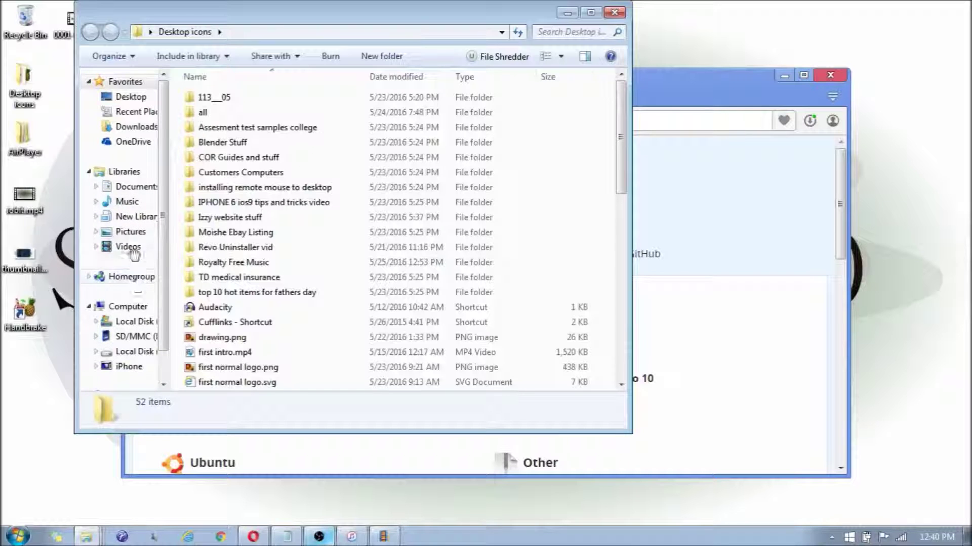
left_click(145, 126)
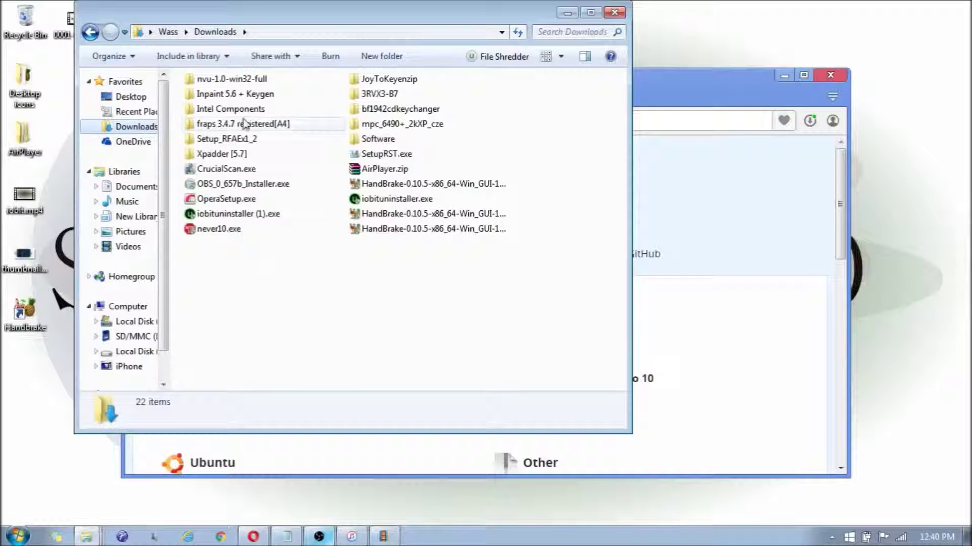
double_click(455, 236)
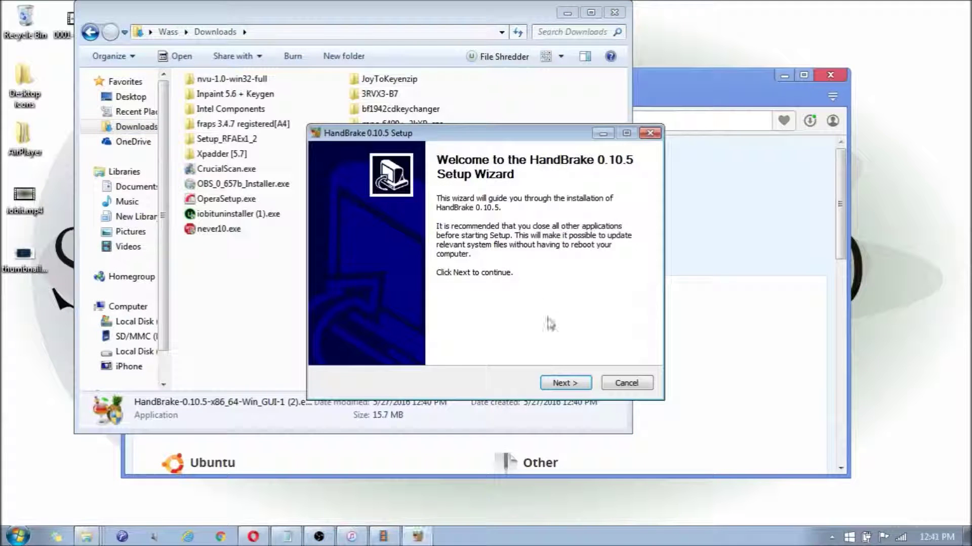
Complete the setup wizard with default settings and launch HandBrake 0.10.5
left_click(573, 383)
left_click(573, 384)
left_click(572, 384)
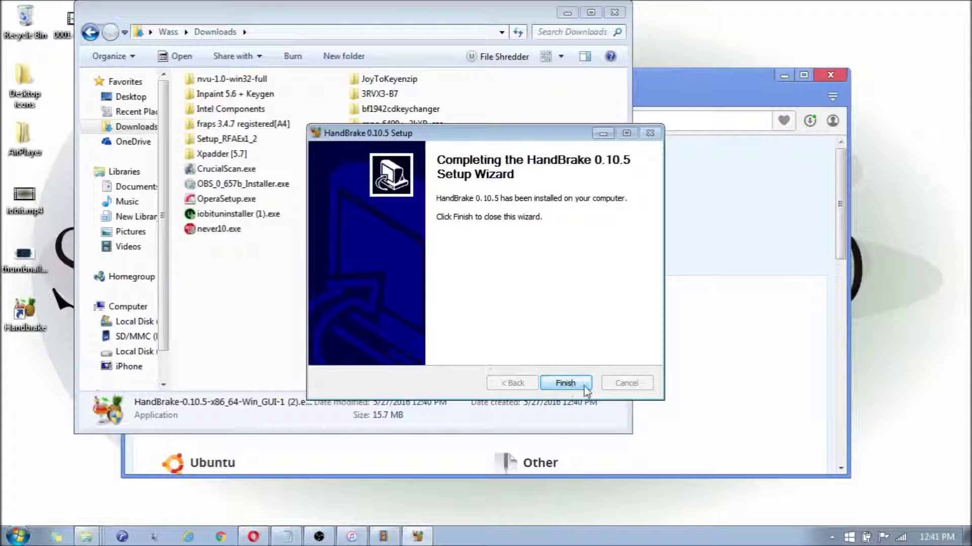
left_click(585, 386)
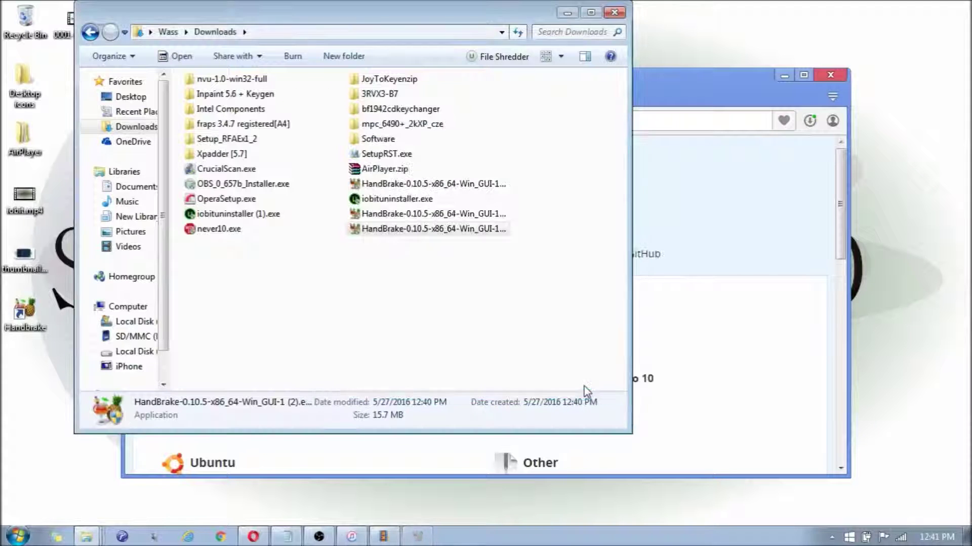
double_click(27, 332)
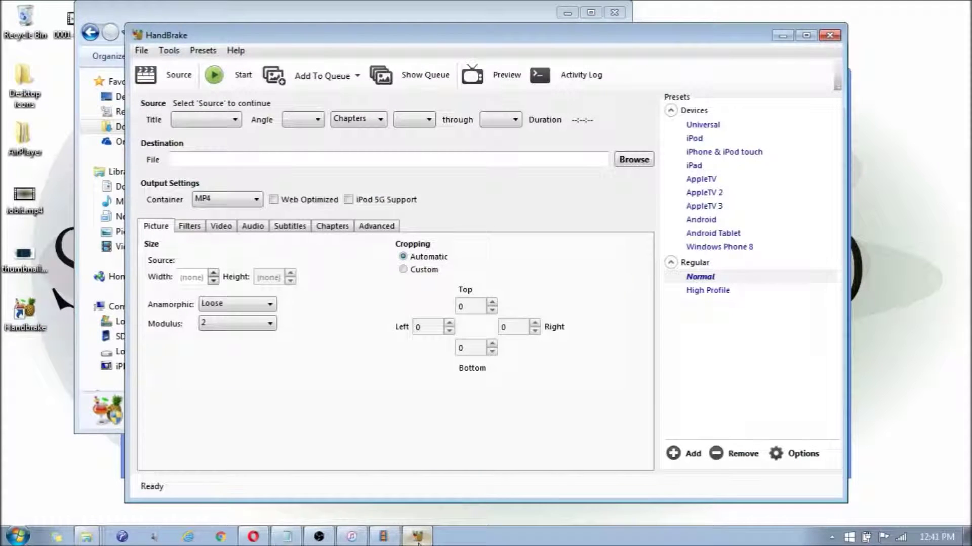
Move the Downloads and browser windows out of the way to reveal HandBrake
left_click(542, 17)
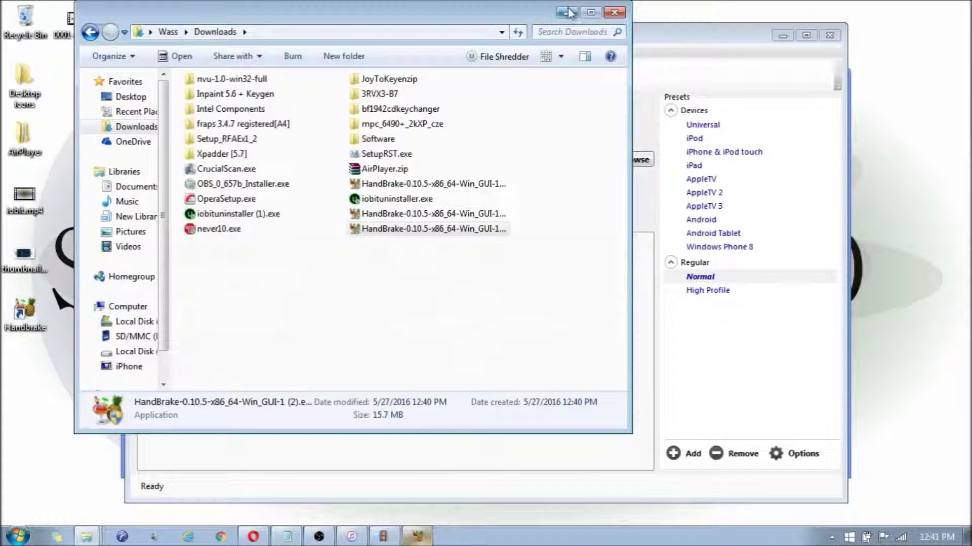
left_click(566, 15)
left_click_drag(646, 51, 704, 70)
left_click(178, 84)
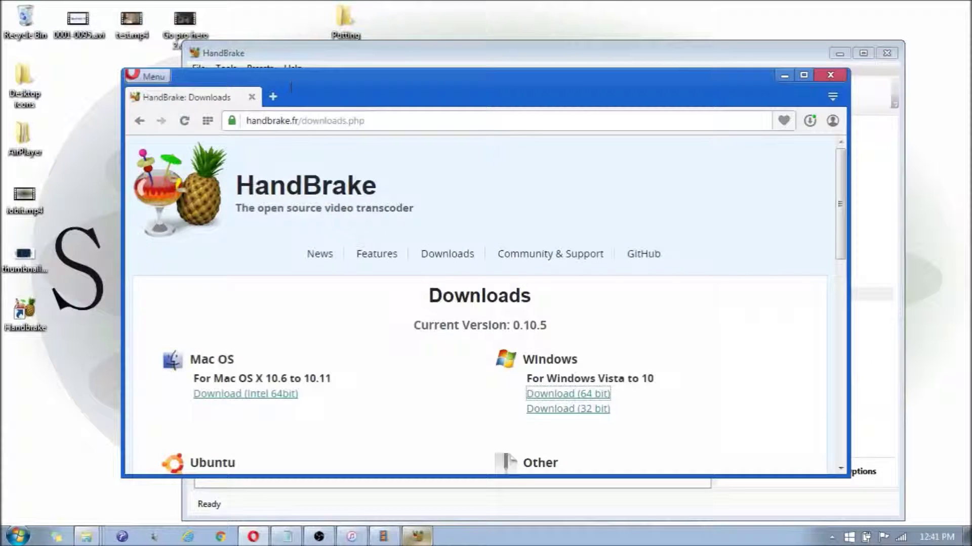
left_click(783, 82)
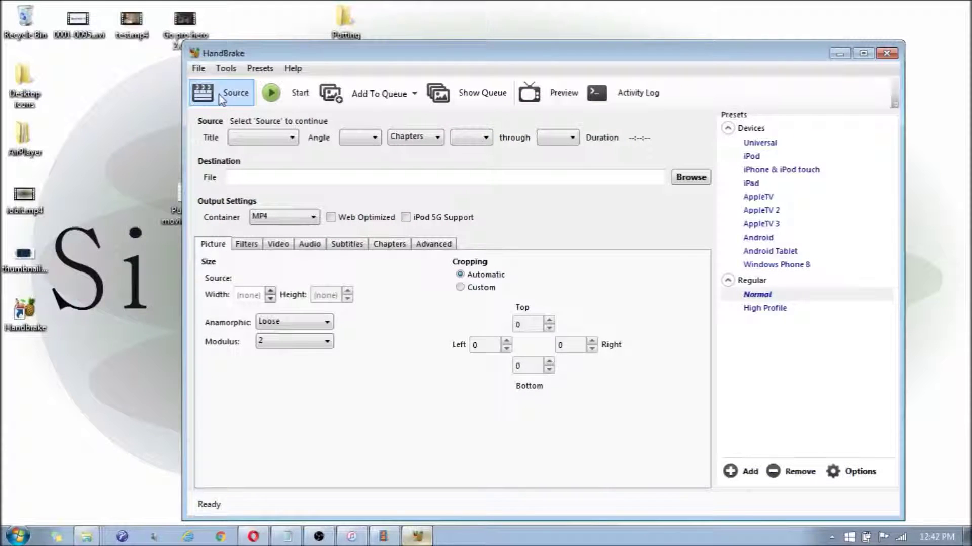
Choose a single video file as source and scroll the Open dialog to the Desktop videos
left_click(219, 95)
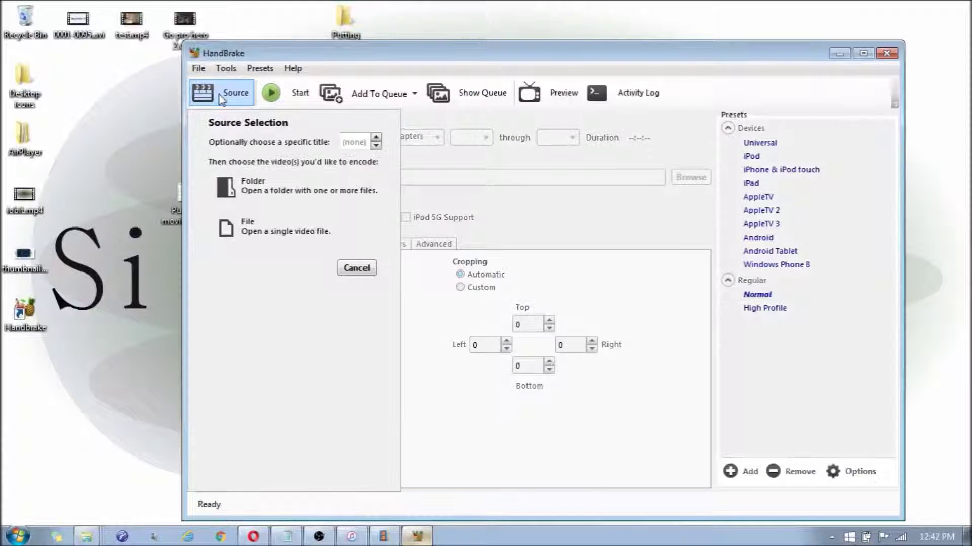
left_click(293, 241)
left_click_drag(663, 162, 673, 252)
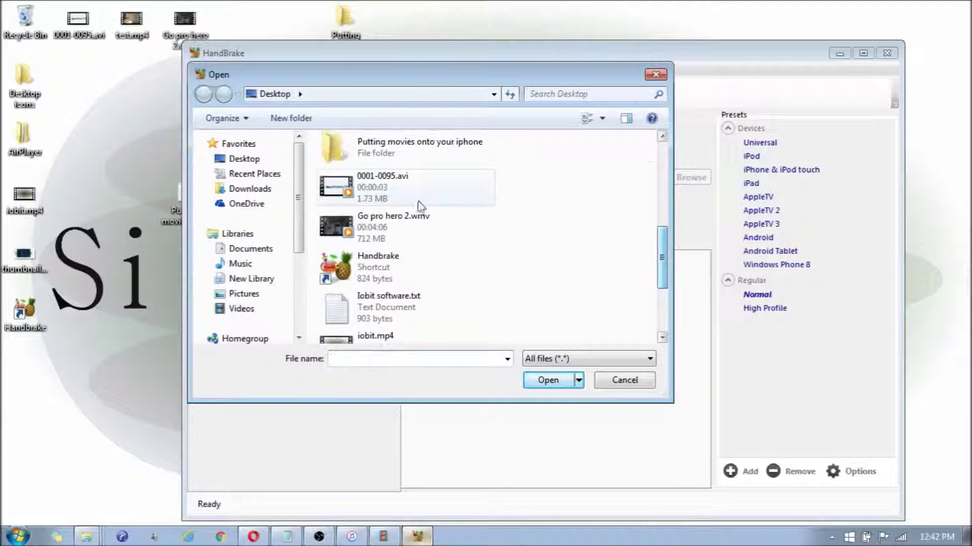
Load Go pro hero 2.wmv as the source and apply the iPhone & iPod touch preset
double_click(380, 234)
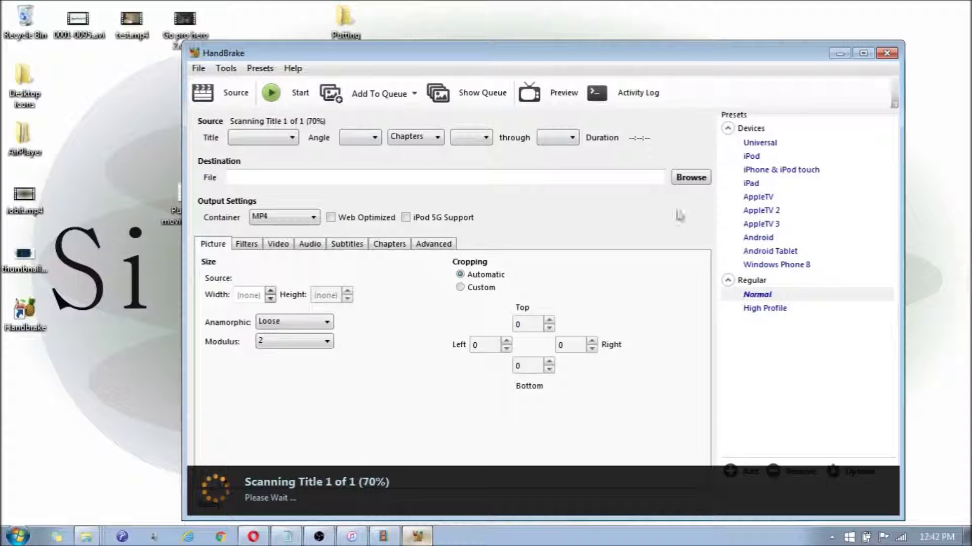
left_click(769, 173)
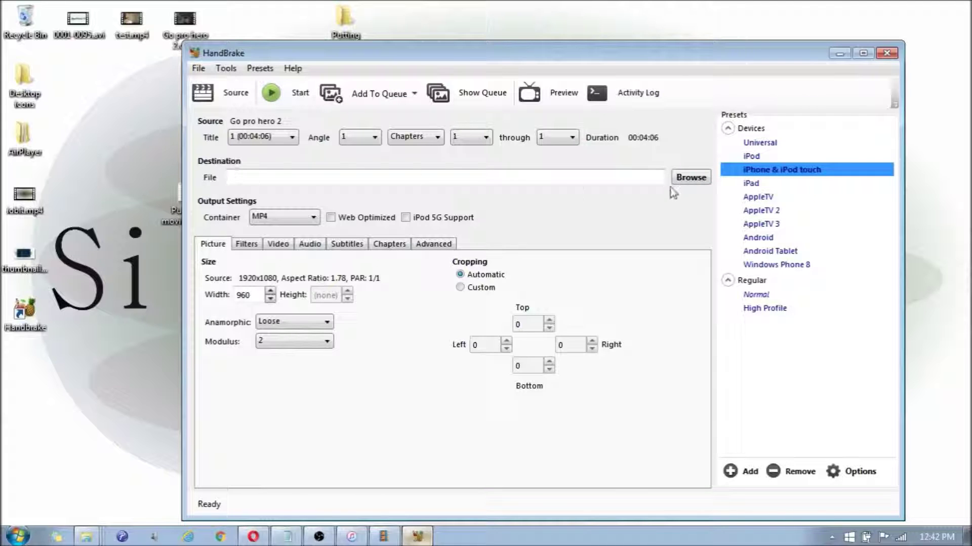
Set the output to 'go pro hero 2 converted' on the Desktop and start encoding
left_click(680, 178)
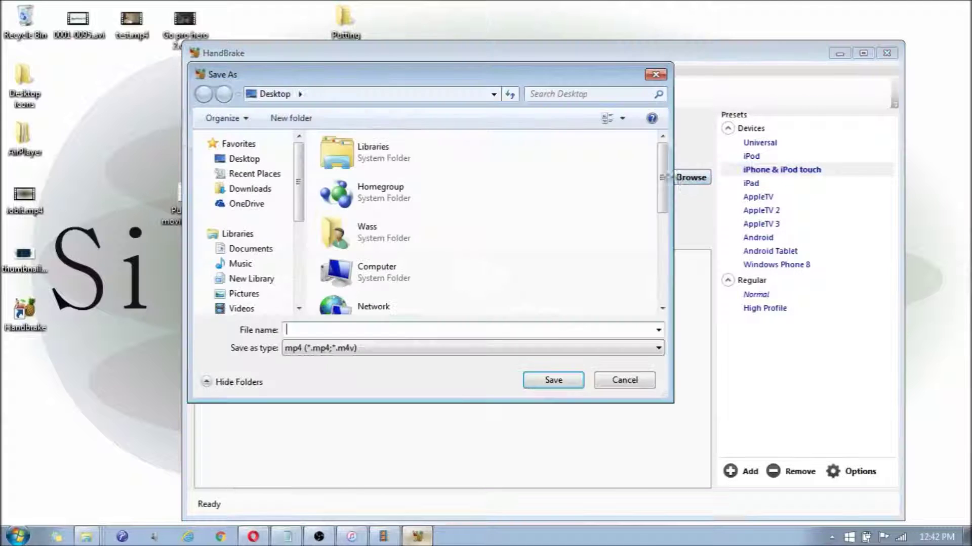
left_click(252, 162)
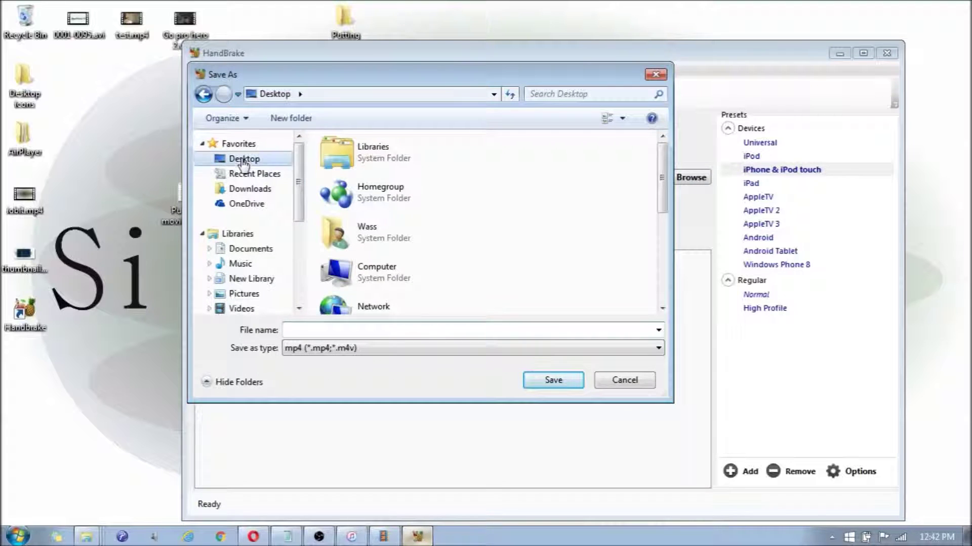
left_click(553, 382)
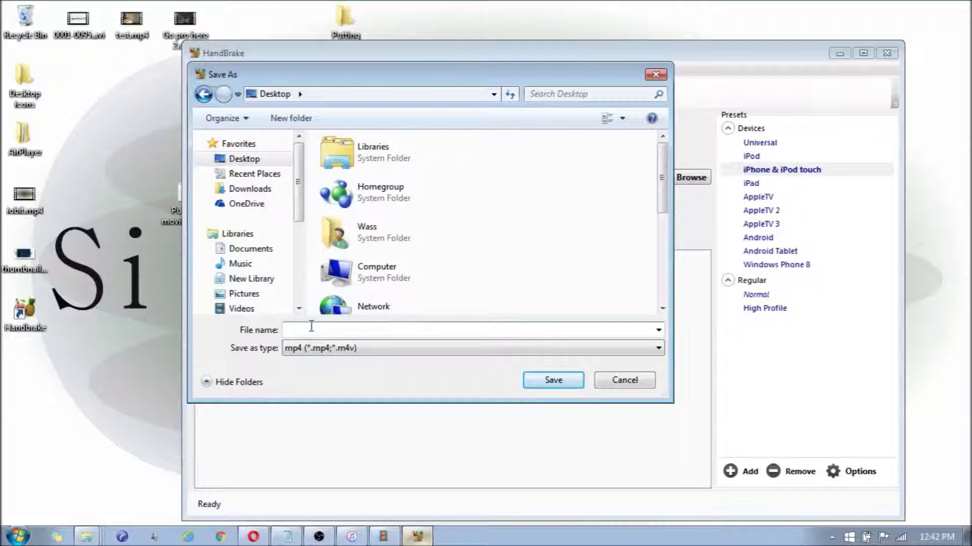
type("go pro h")
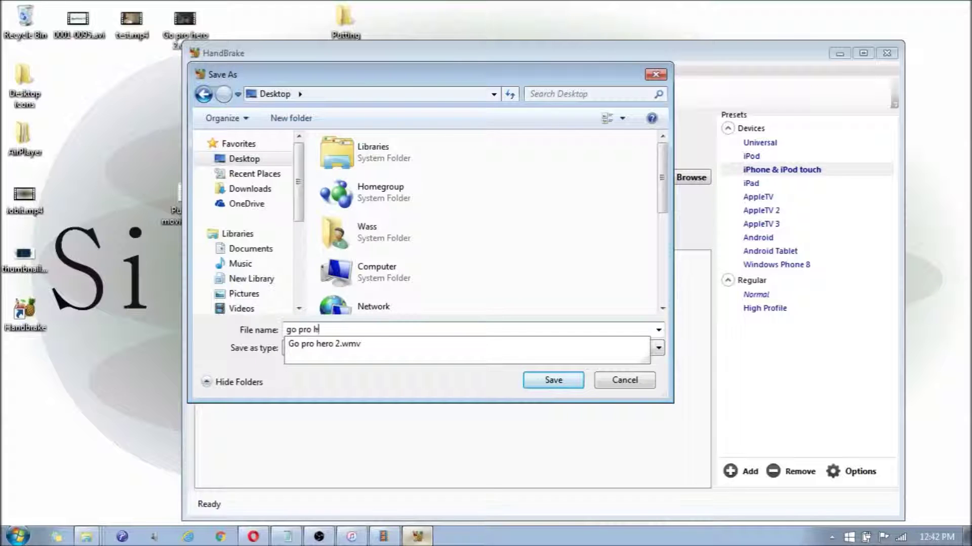
type("ero 2 e")
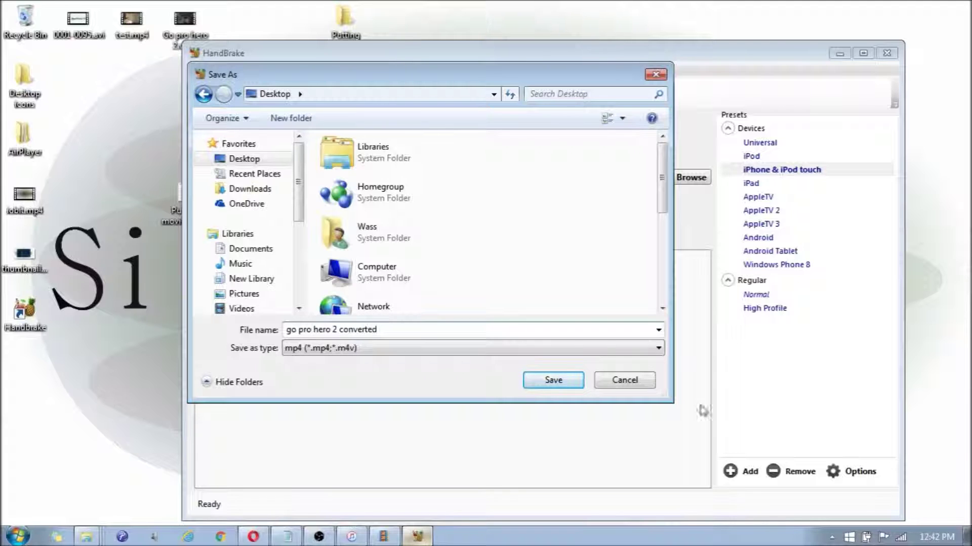
left_click(565, 385)
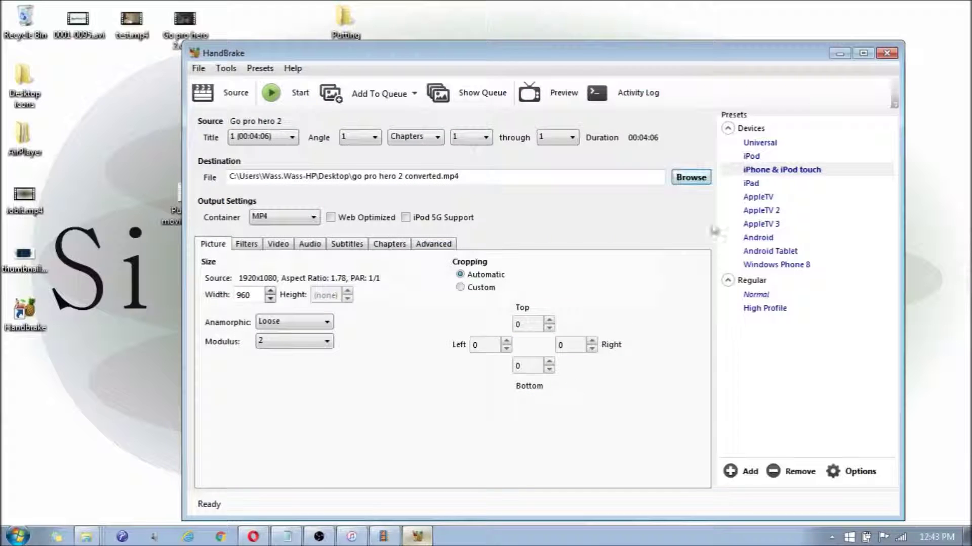
left_click(297, 99)
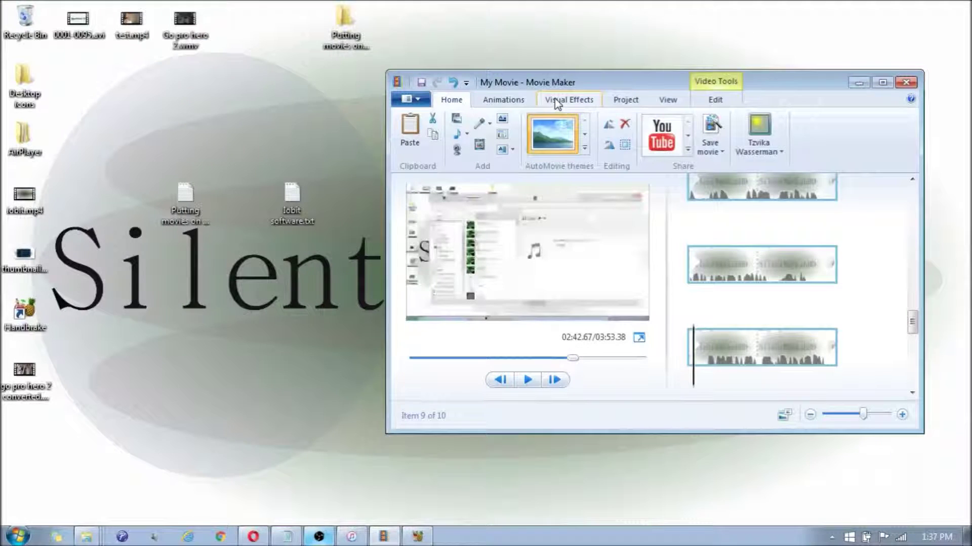
Switch to iTunes from the taskbar once the encode has finished
left_click(352, 536)
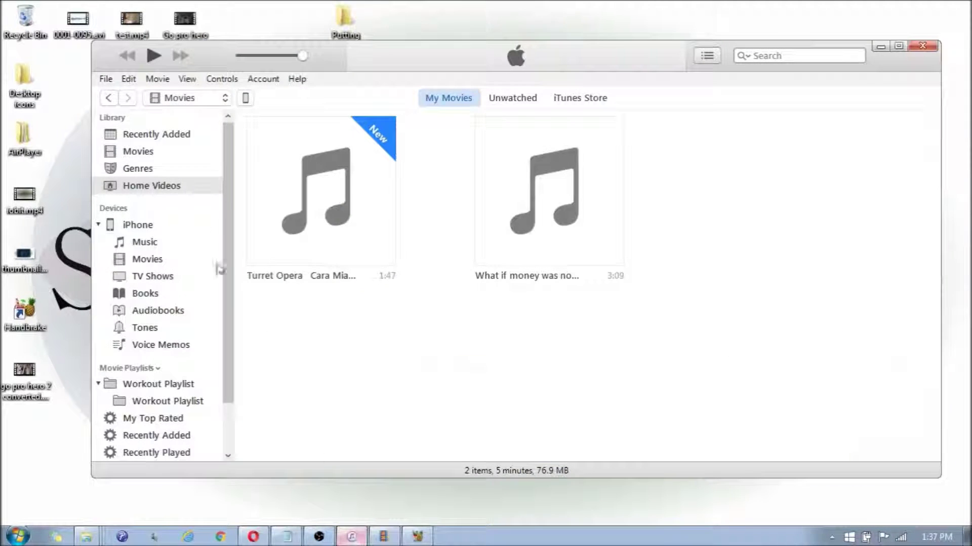
Add go pro hero 2 converted.mp4 from the Desktop through File > Add File to Library
left_click(106, 80)
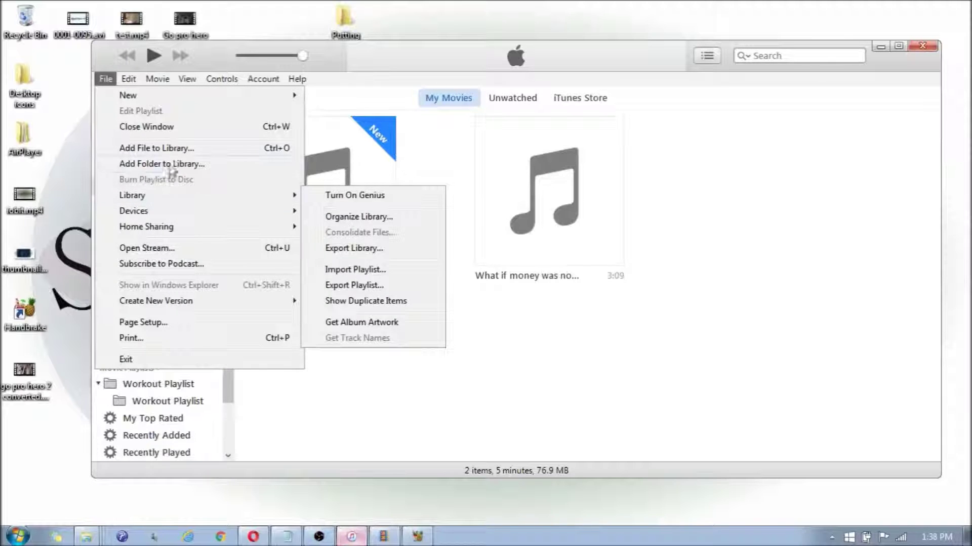
left_click(172, 148)
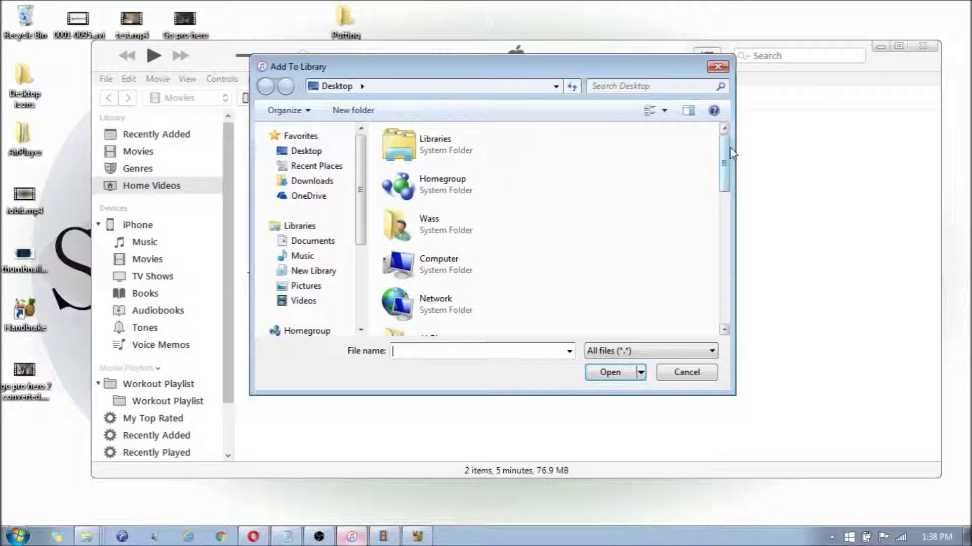
left_click_drag(724, 152, 724, 232)
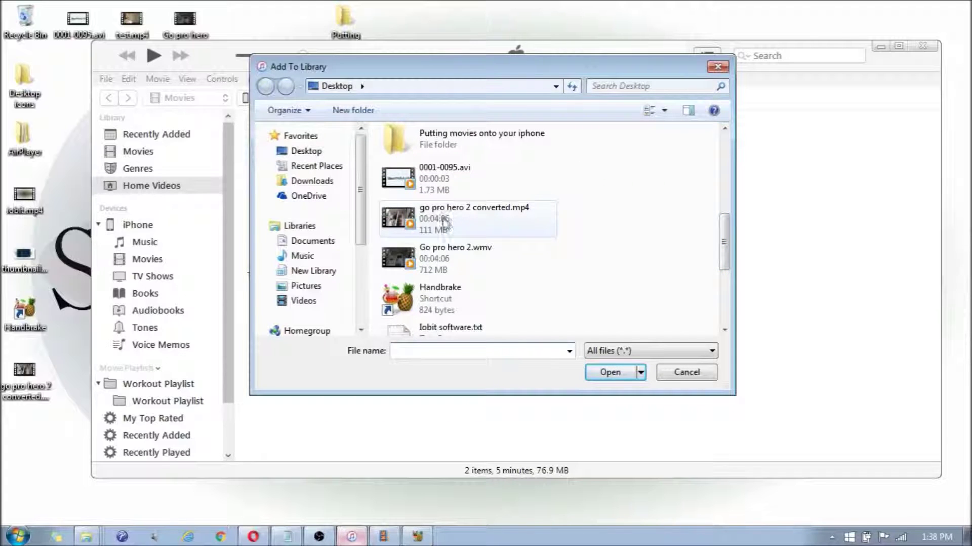
left_click(507, 214)
double_click(497, 215)
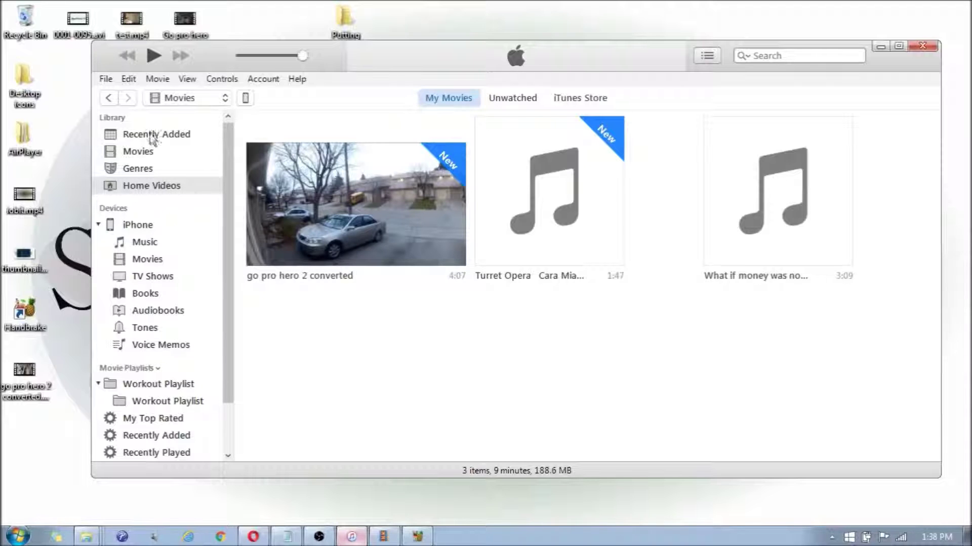
Open Home Videos and drag go pro hero 2 converted onto the iPhone to copy it
left_click(156, 187)
mouse_move(389, 205)
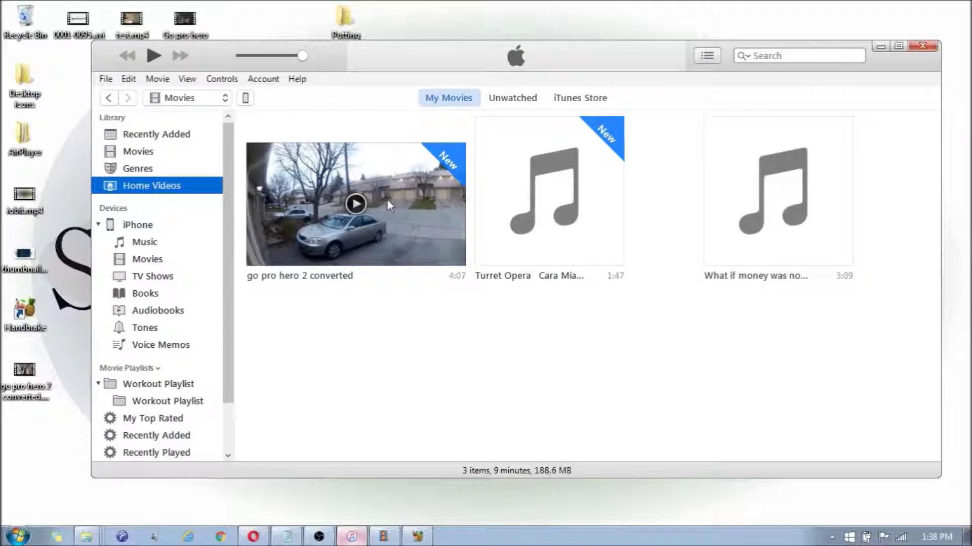
left_click_drag(409, 204, 154, 228)
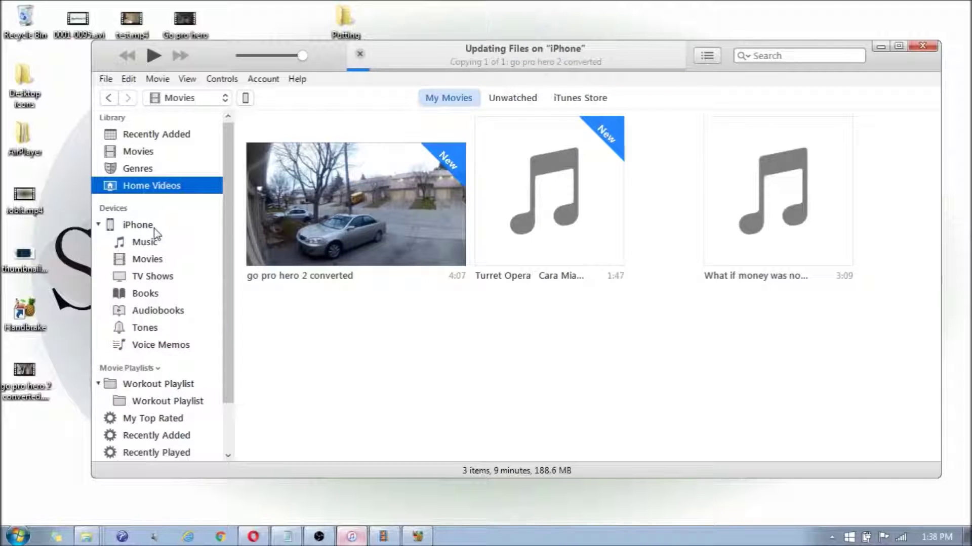